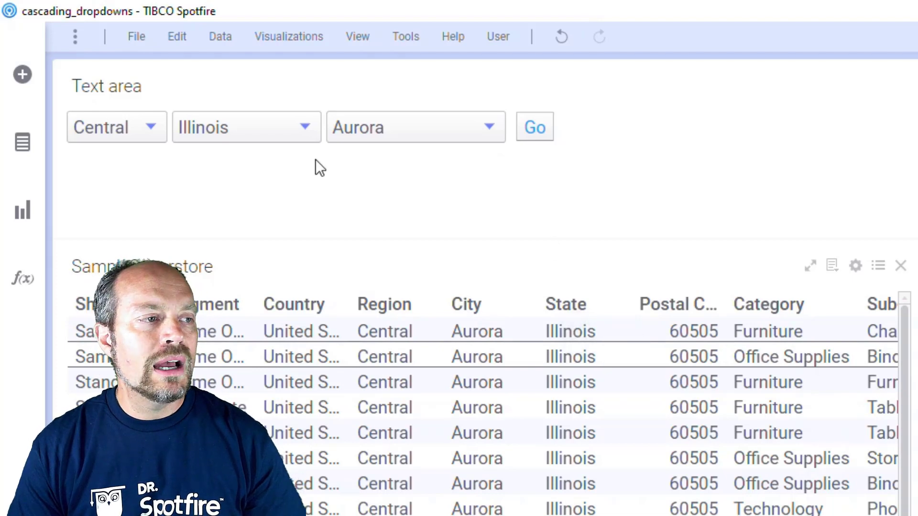
Filter the table through the cascading drop-downs to region East, state Maine, city Lewiston
click(141, 141)
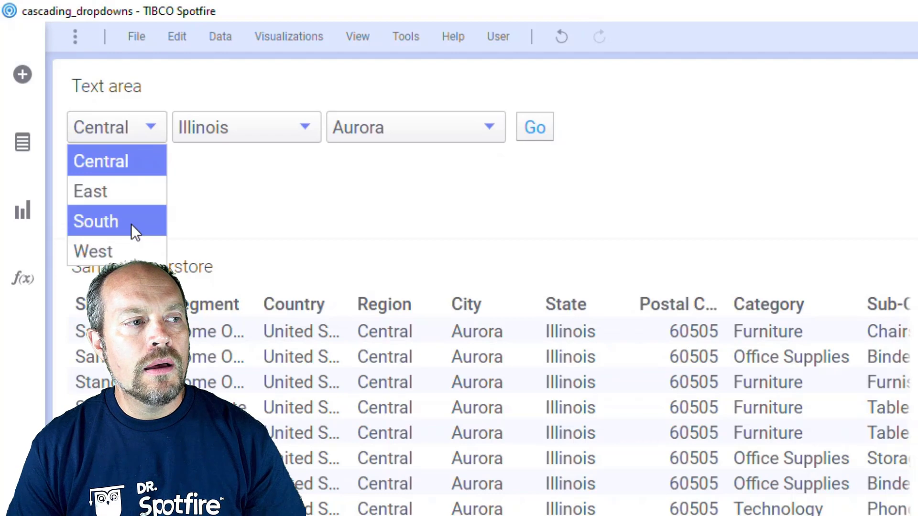
click(116, 197)
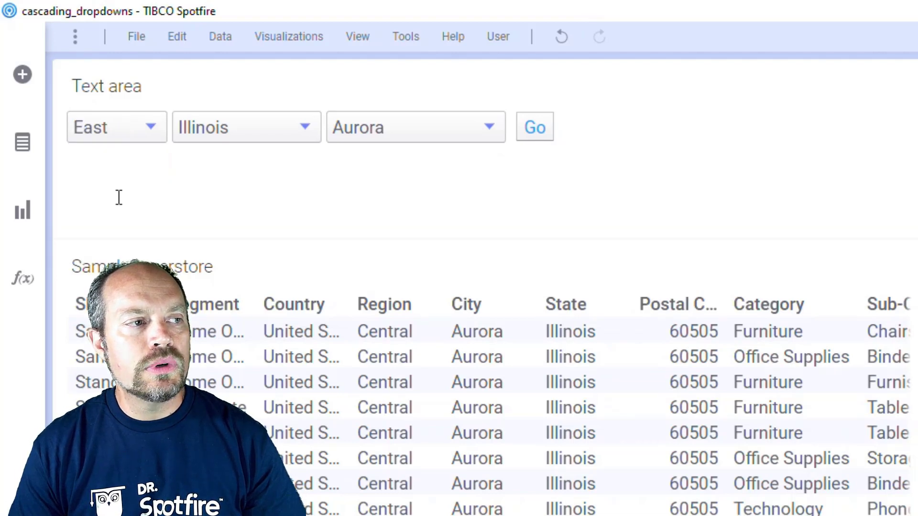
click(249, 133)
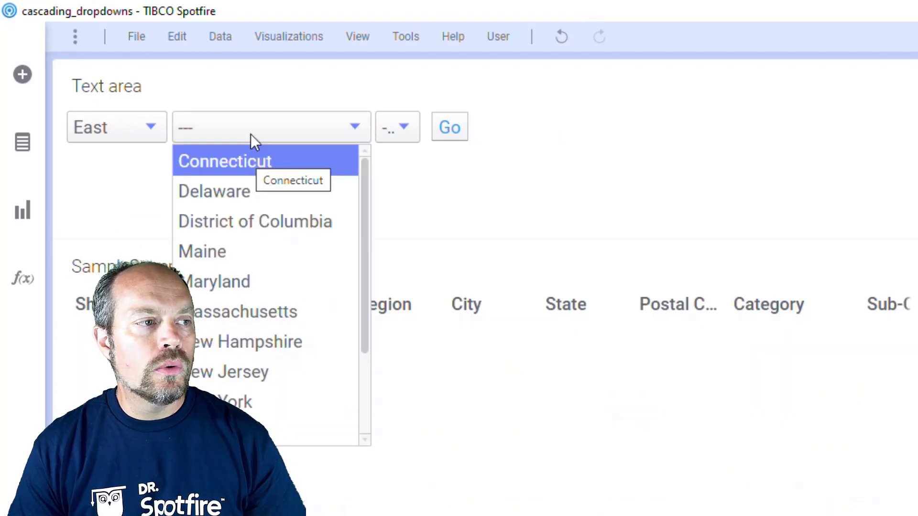
click(230, 255)
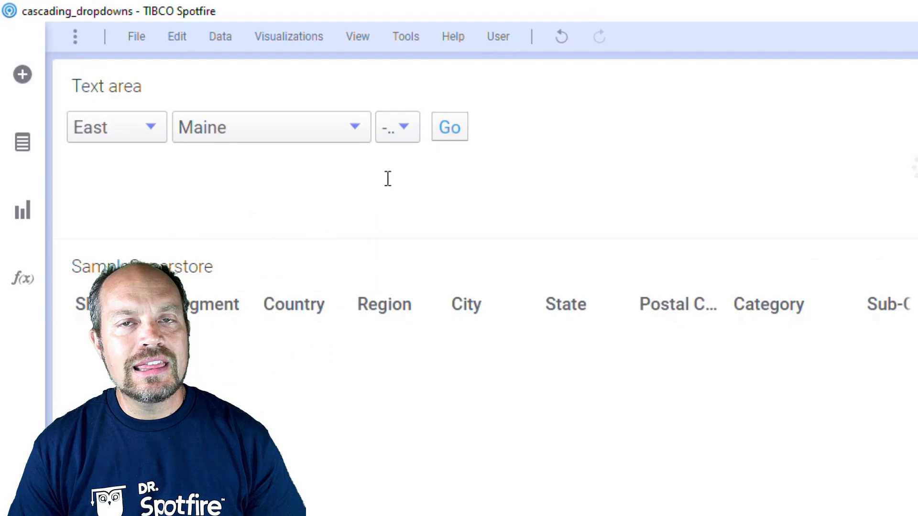
click(412, 136)
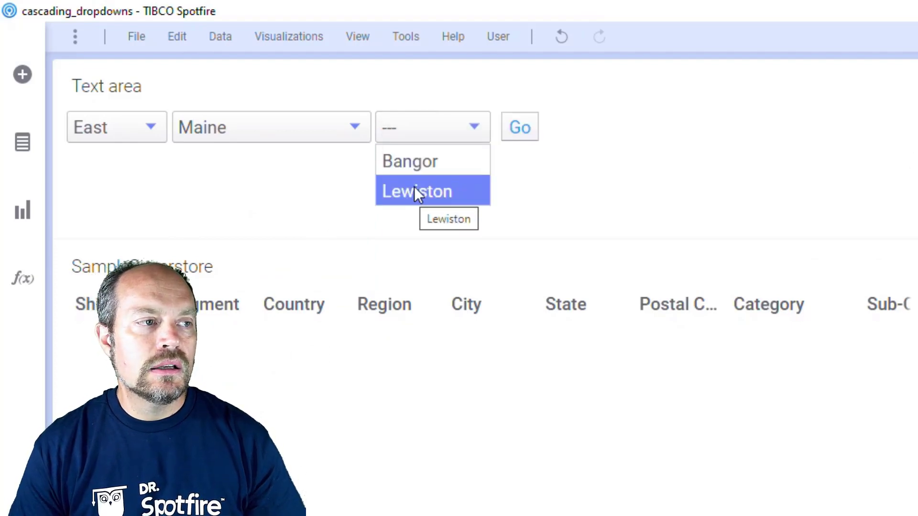
click(430, 190)
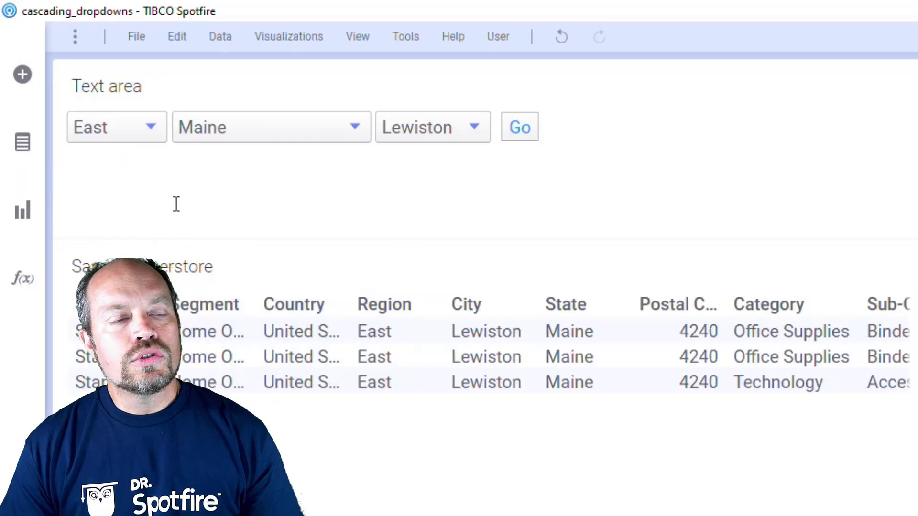
click(132, 144)
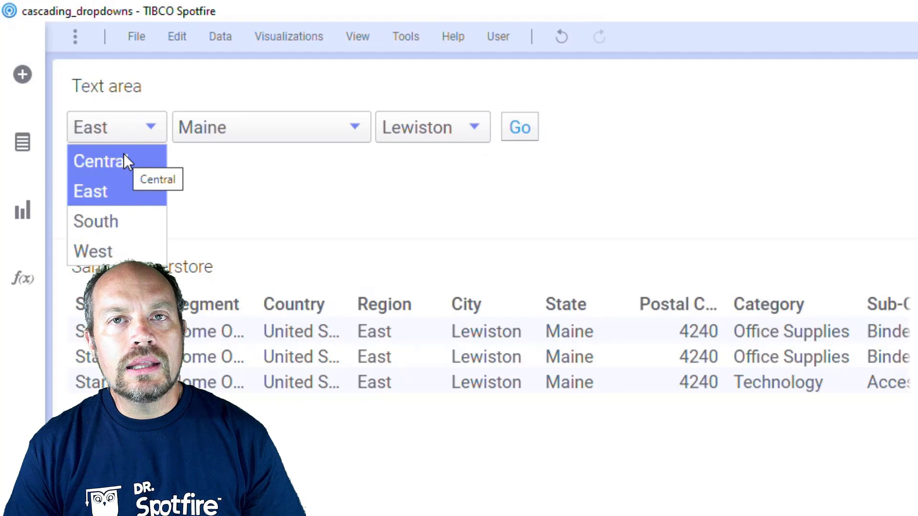
Edit the text area and open the selectedRegion drop-down's Property Control settings
right_click(276, 180)
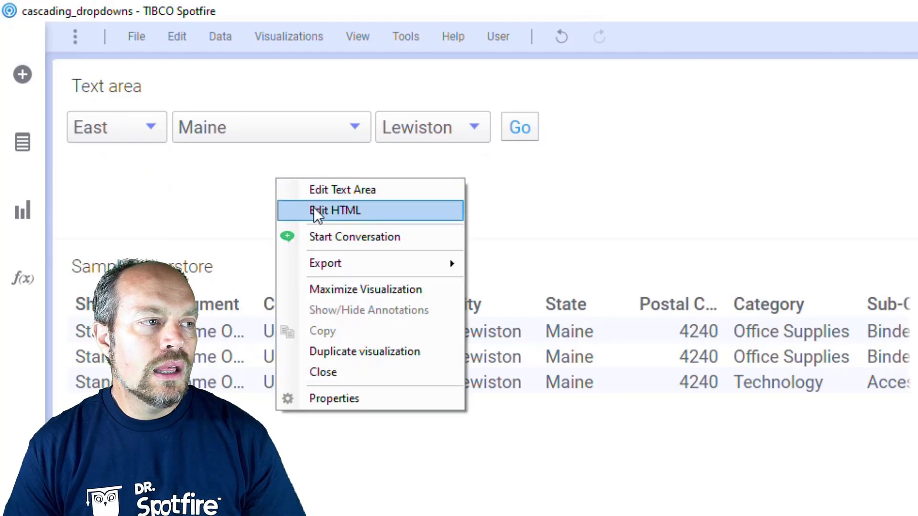
click(317, 190)
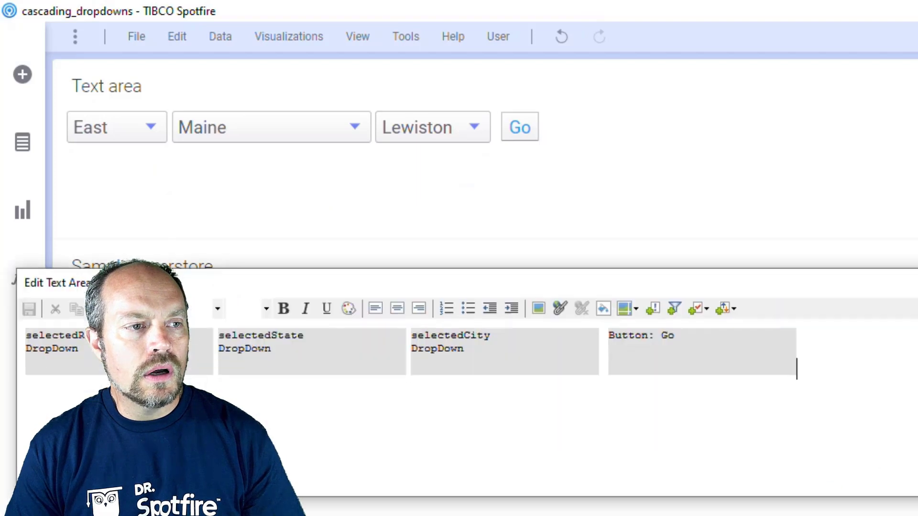
drag(24, 413, 498, 400)
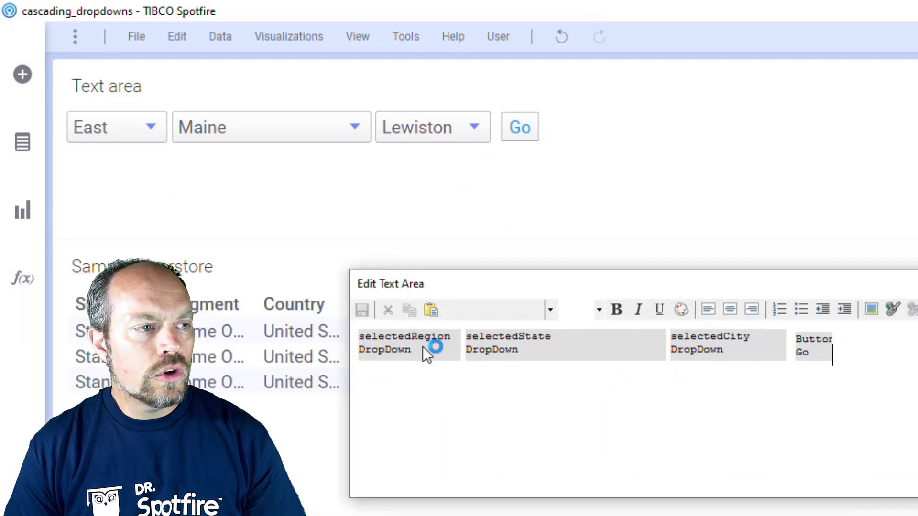
double_click(423, 346)
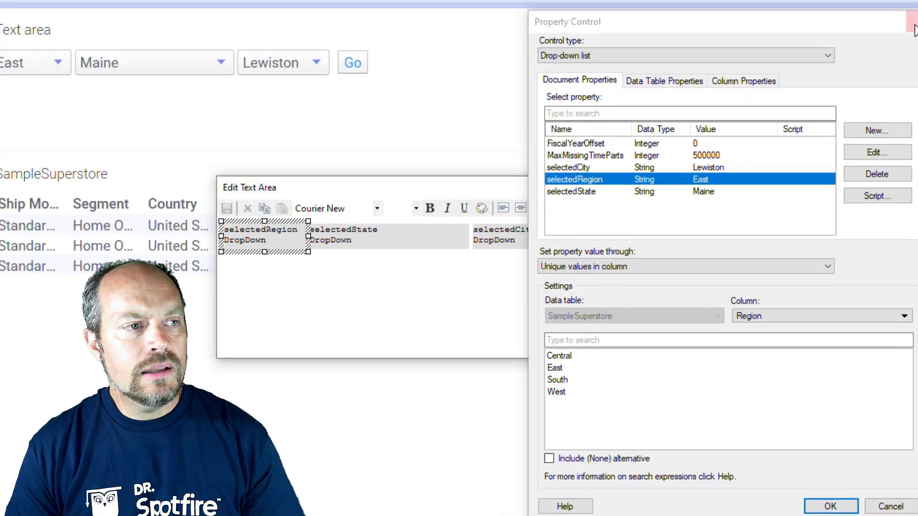
Inspect the filteredStates column's expression if([Region]="${selectedRegion}",[State]) in Column Properties
click(913, 29)
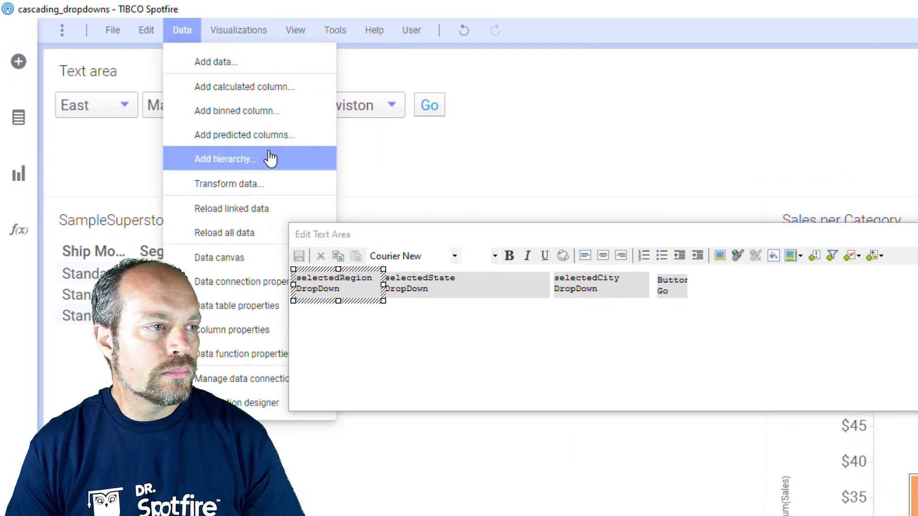
click(239, 331)
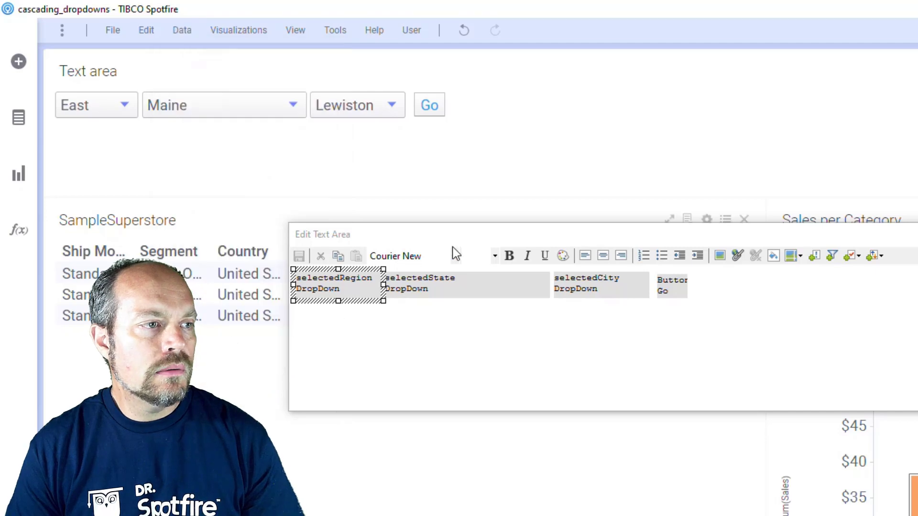
scroll(543, 327, down, 1)
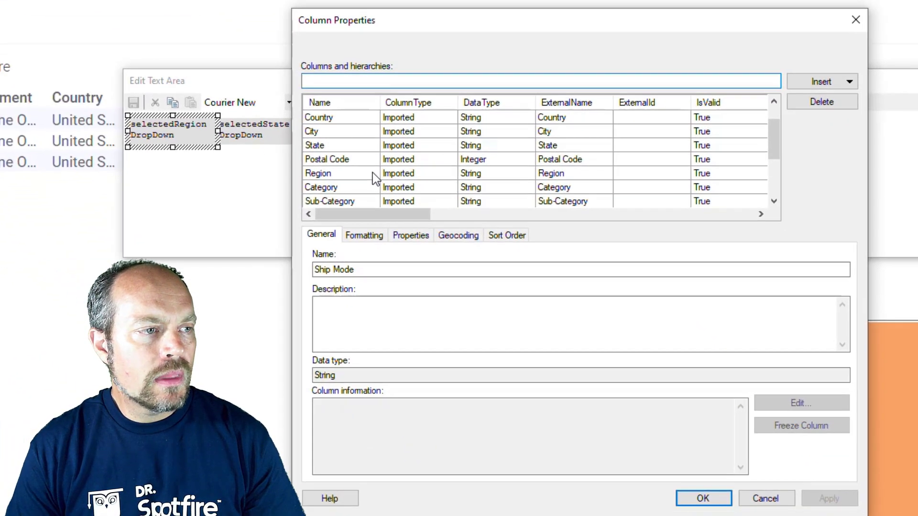
scroll(543, 328, down, 1)
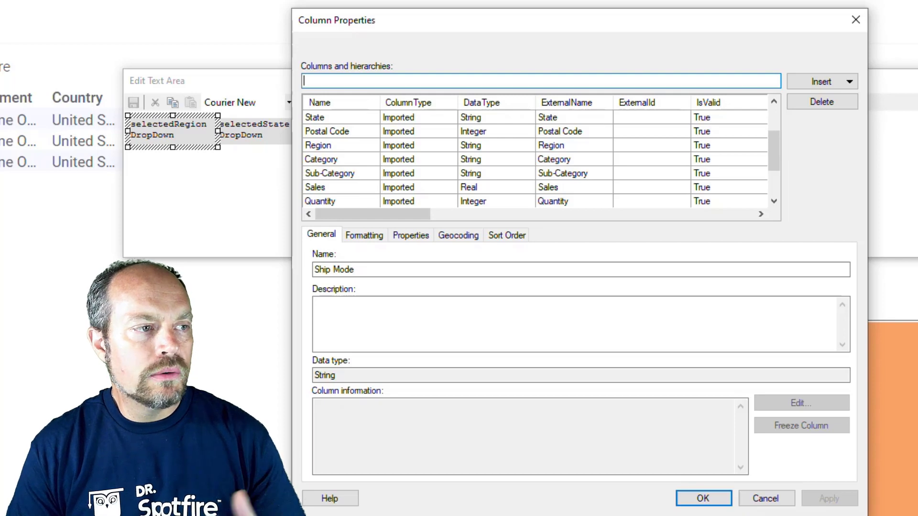
scroll(401, 188, down, 2)
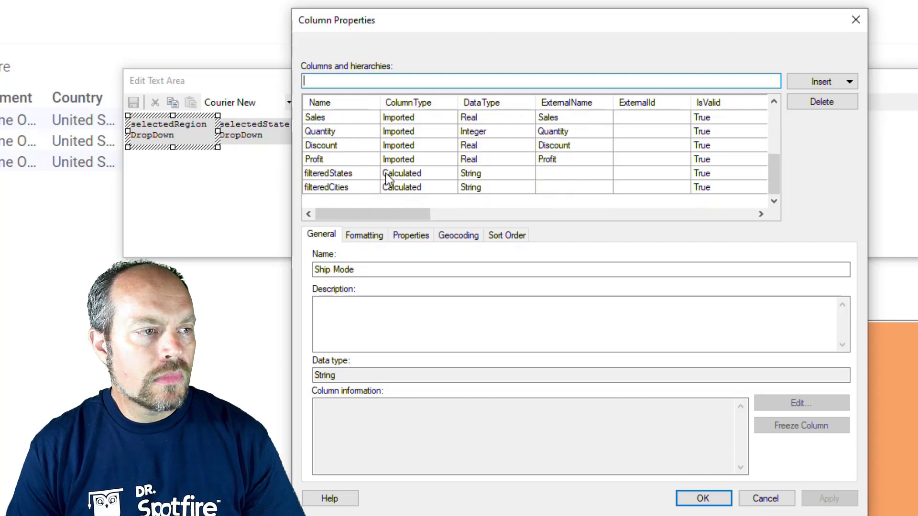
click(326, 177)
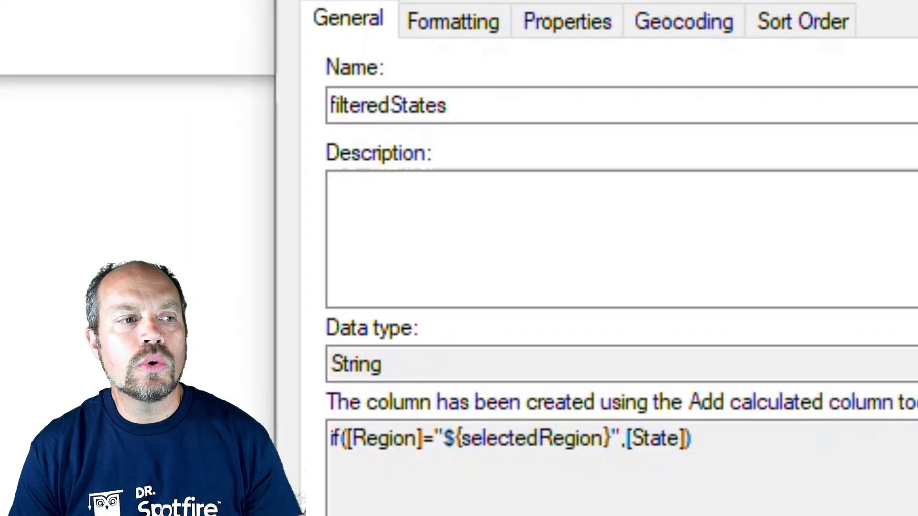
double_click(480, 111)
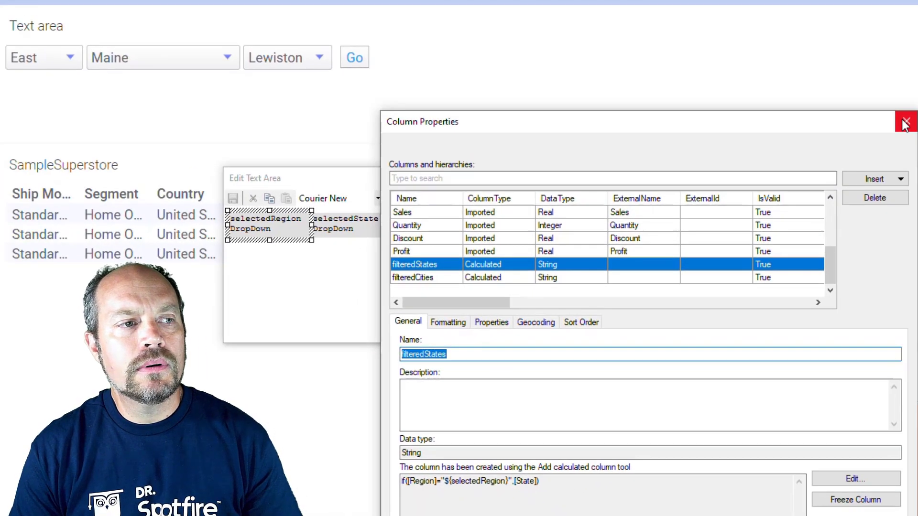
click(905, 123)
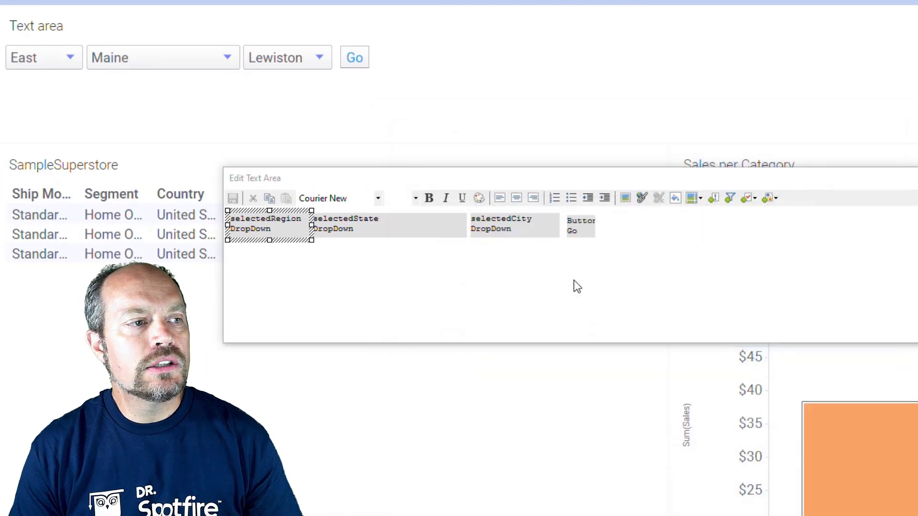
Review the selectedState drop-down's settings, which list unique filteredStates values
double_click(383, 229)
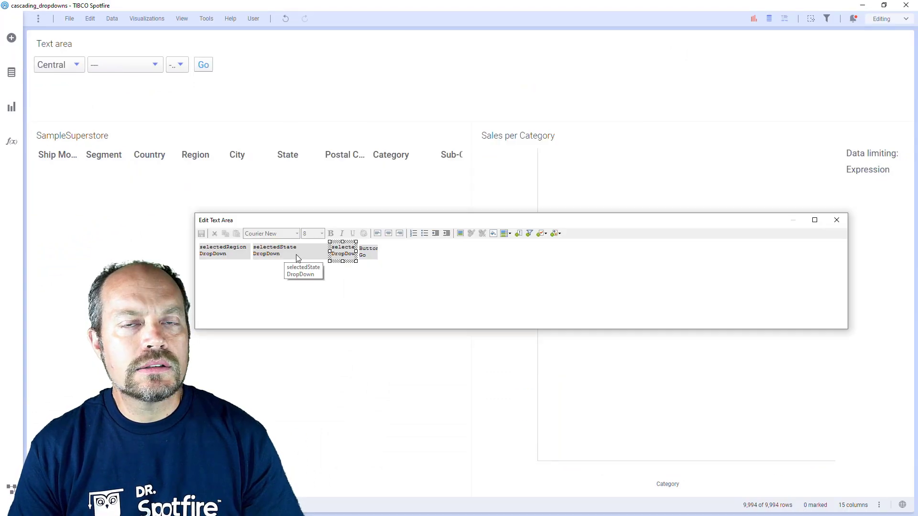
click(113, 19)
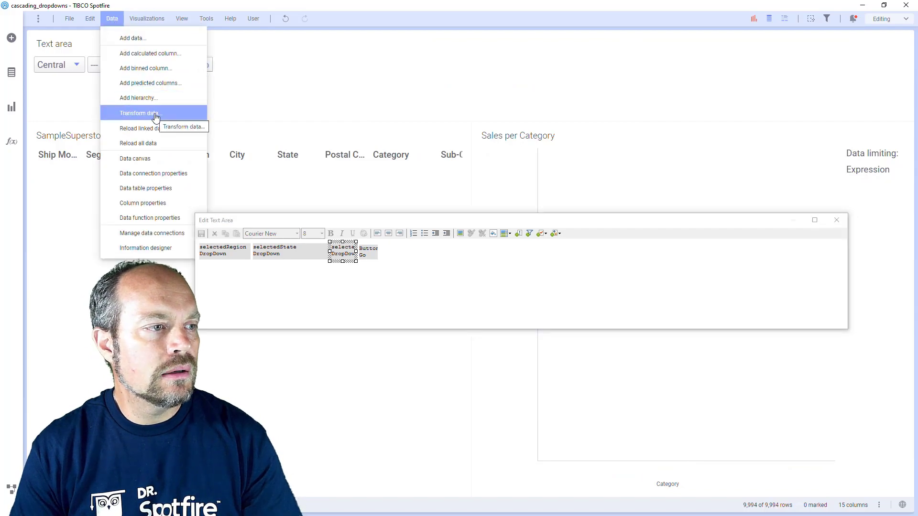
click(328, 193)
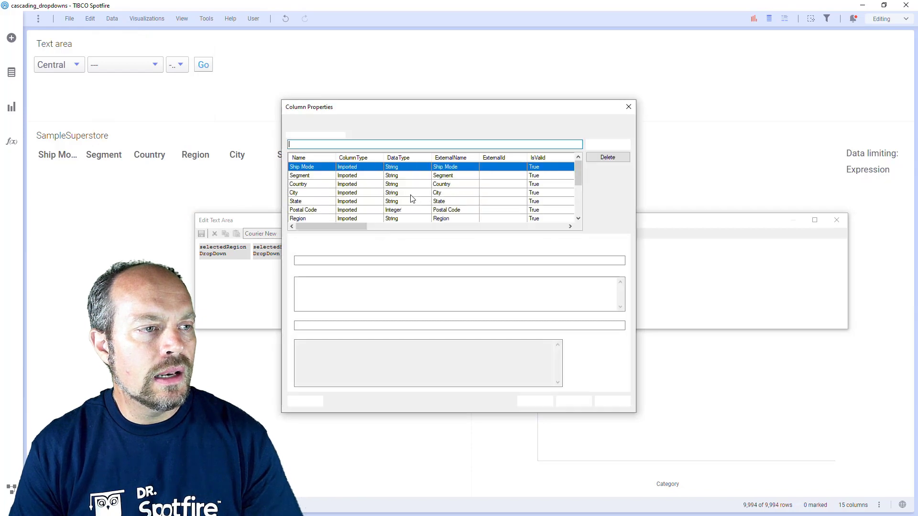
scroll(406, 196, down, 3)
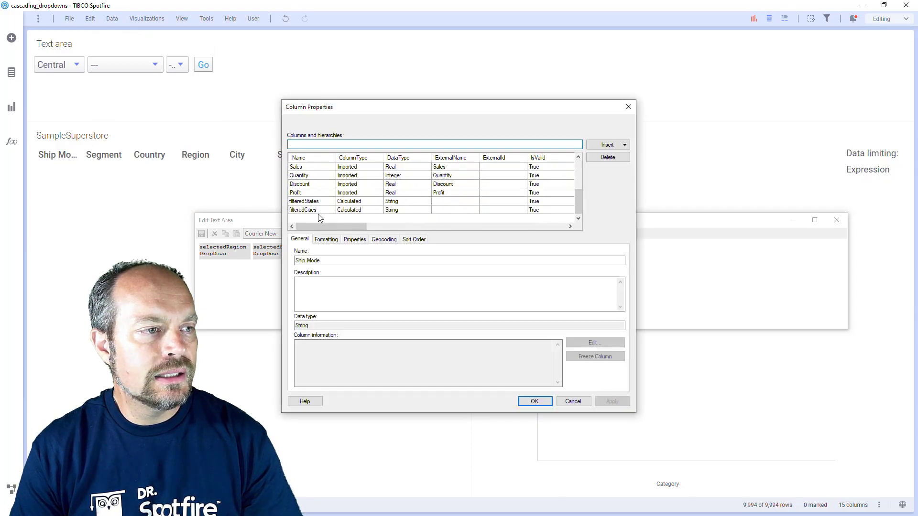
click(310, 210)
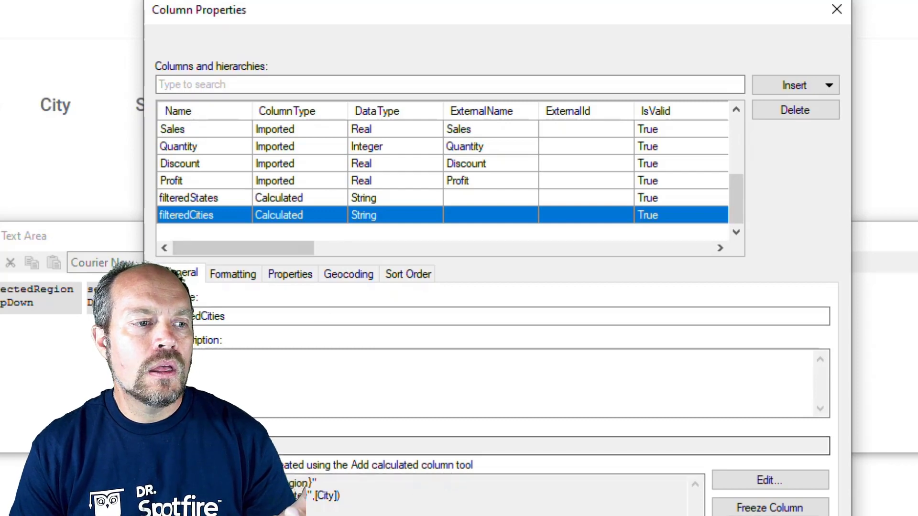
click(834, 13)
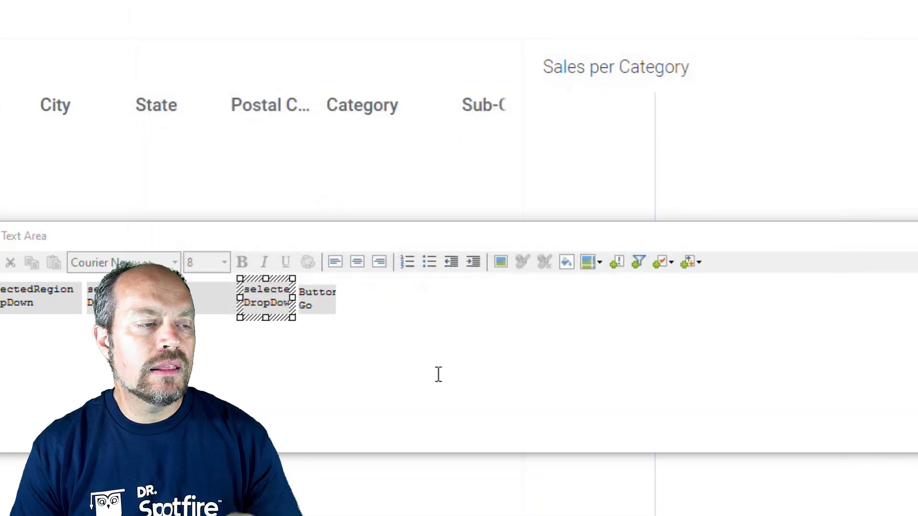
Bind the selectedCity drop-down to the filteredCities column so it lists only Iowa cities
double_click(273, 308)
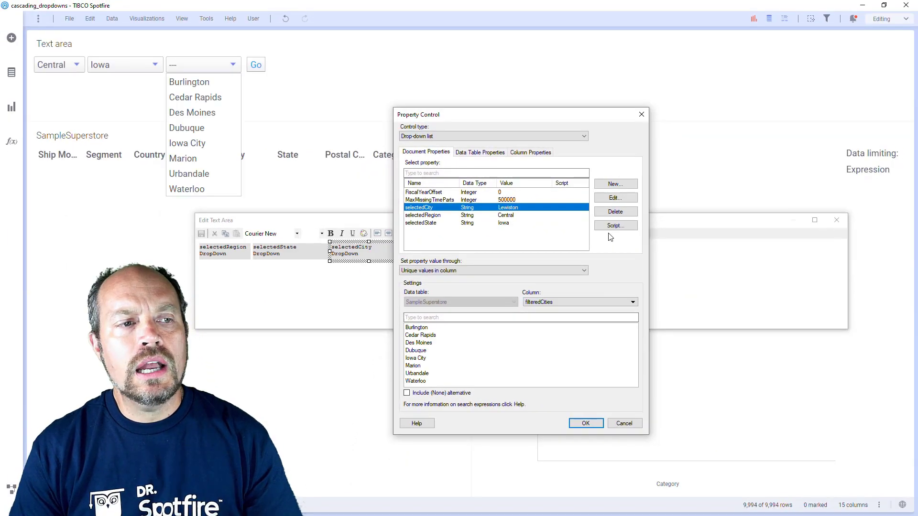
click(642, 115)
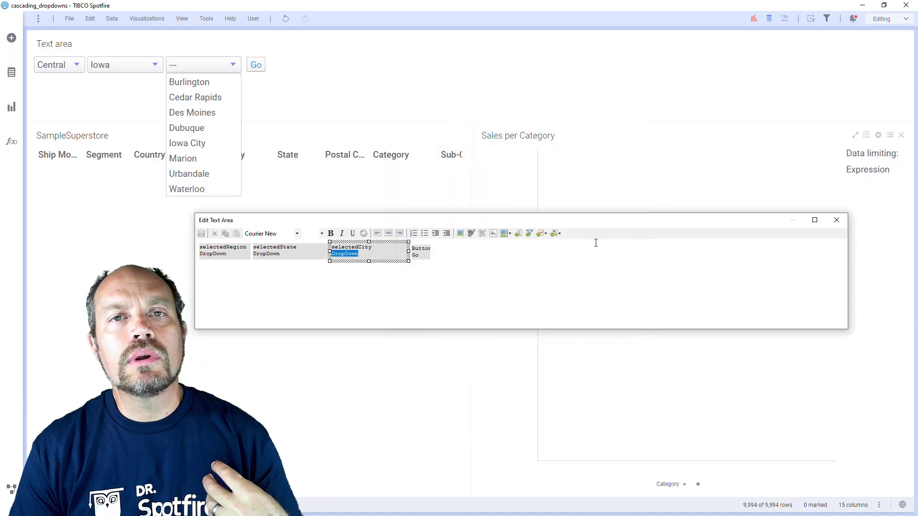
click(503, 275)
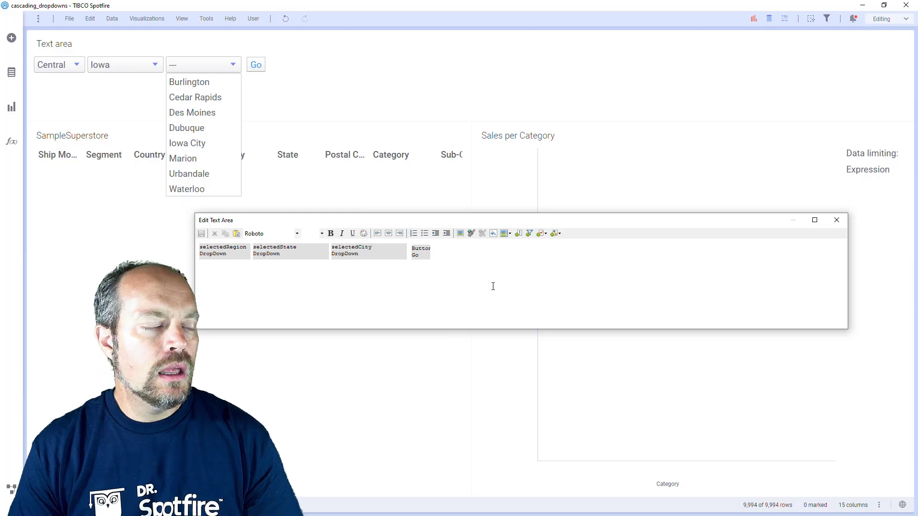
click(157, 19)
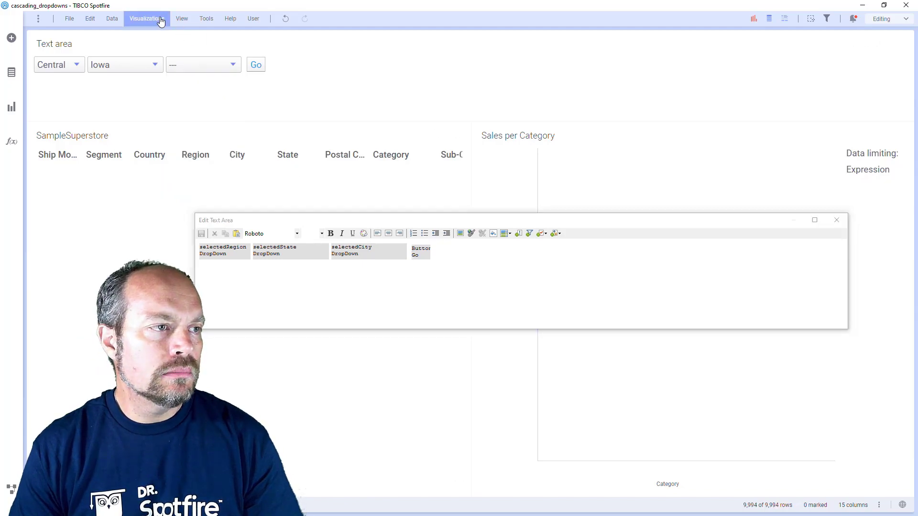
click(112, 18)
Start a calculated column named filteredZipCodes from the recent region-state-city condition expression
click(112, 19)
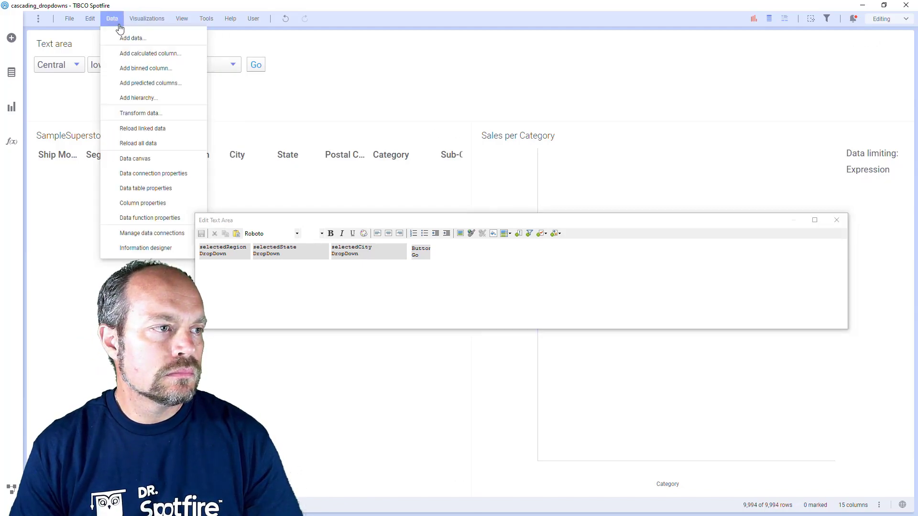
click(163, 56)
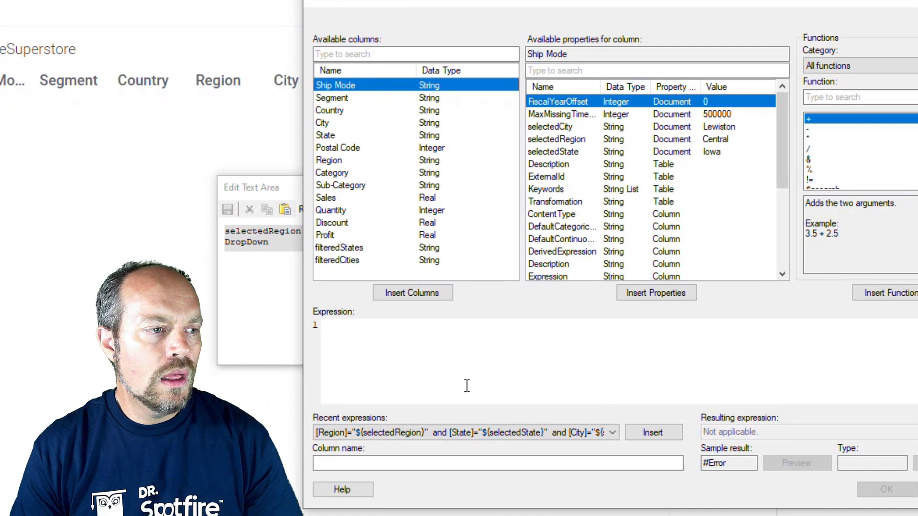
click(455, 463)
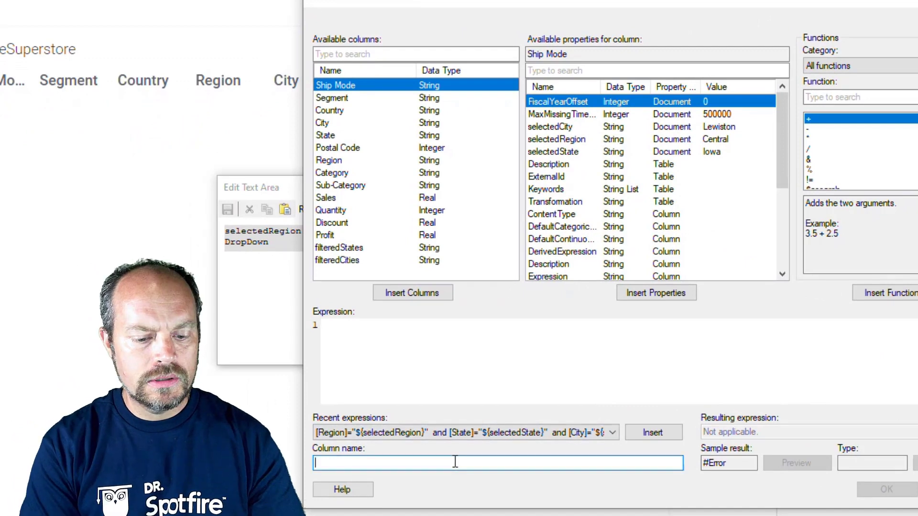
text(filteredZipCodes)
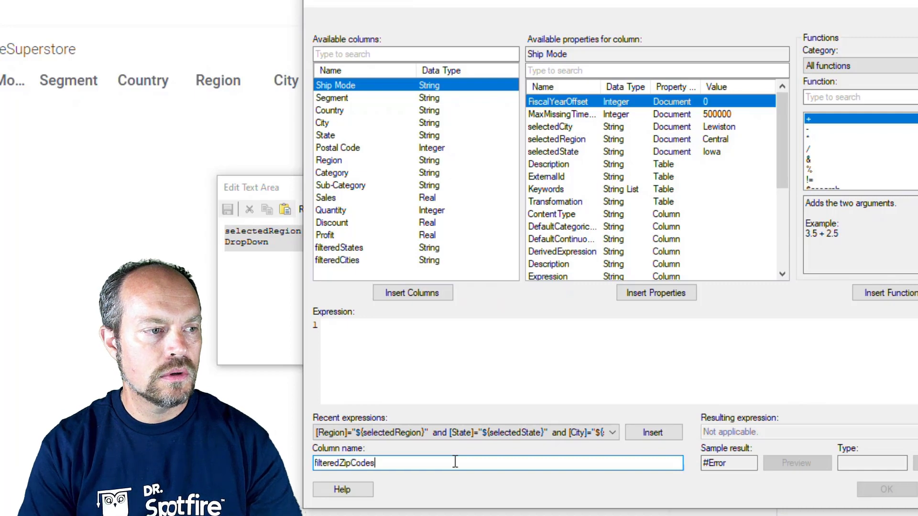
click(651, 432)
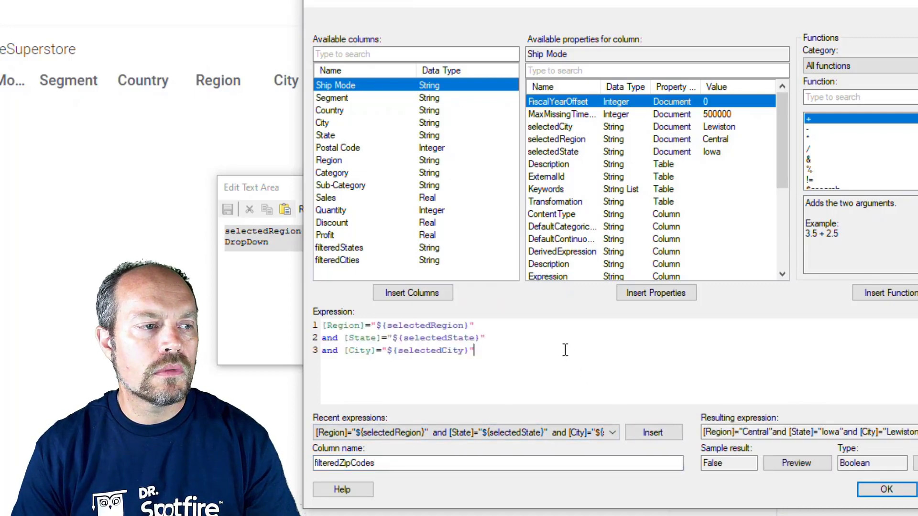
scroll(567, 371, up, 3)
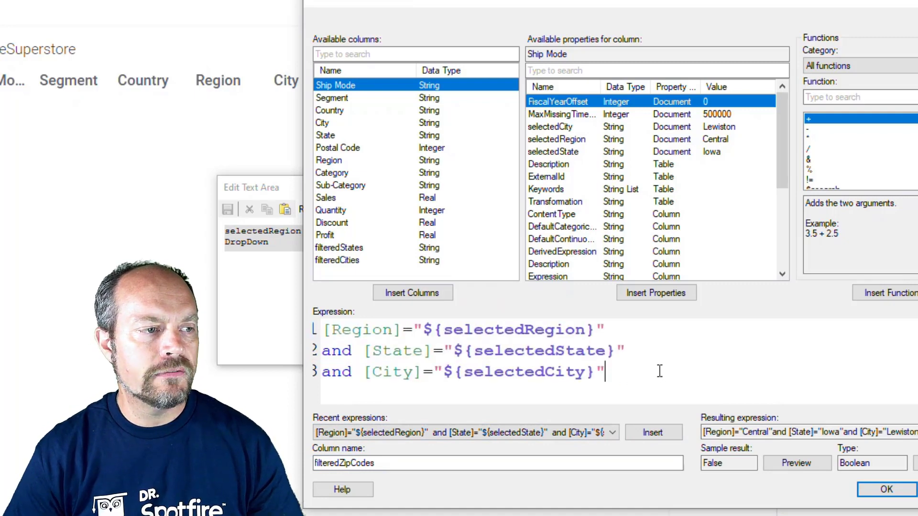
Wrap the conditions in if(..., [Postal Code]) and create the column
key(Return)
key(ctrl+Home)
text(if*)
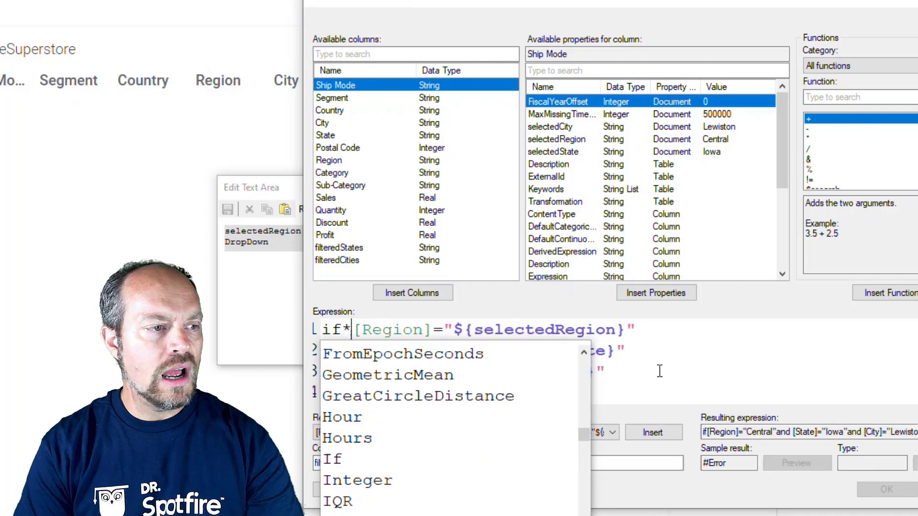
key(Escape)
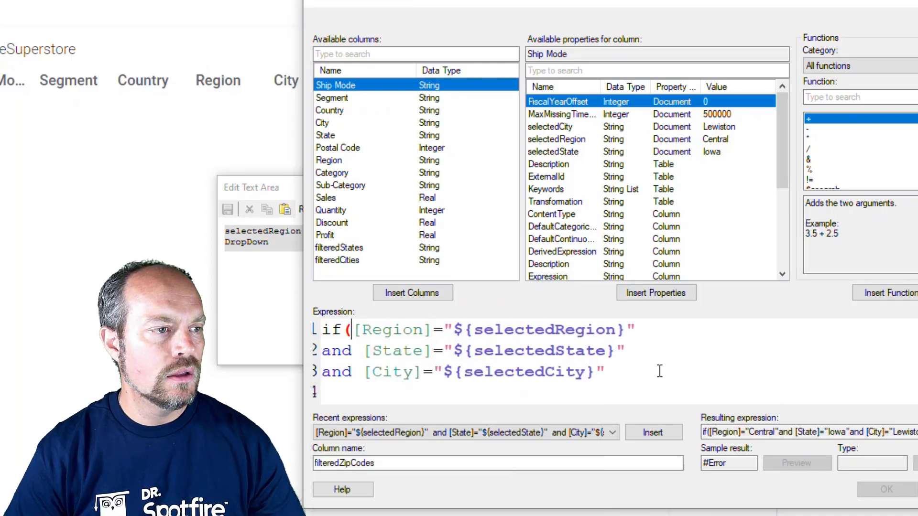
key(Return)
key(Right)
key(Right)
key(Right)
key(Right)
key(Right)
key(Right)
key(Right)
key(Right)
key(Right)
key(Right)
key(Right)
key(Right)
key(Right)
key(Right)
key(Right)
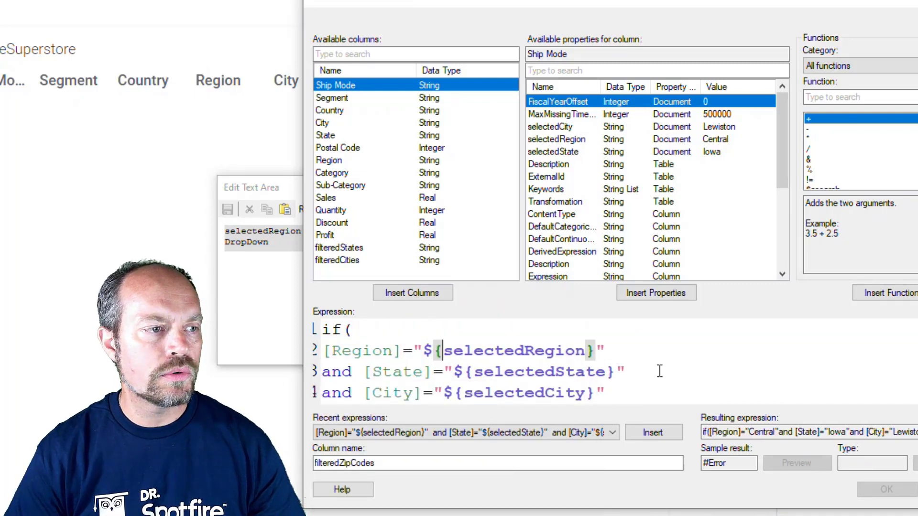
key(End)
key(Right)
key(Right)
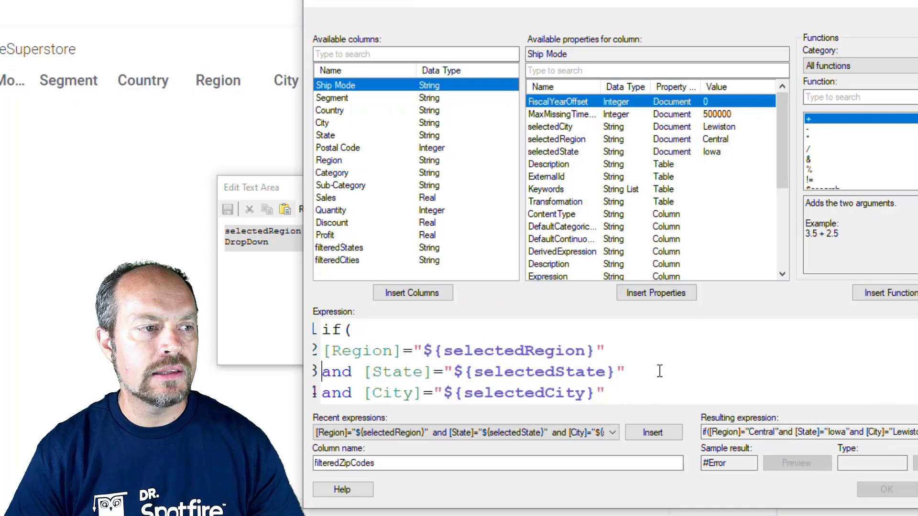
scroll(653, 375, down, 1)
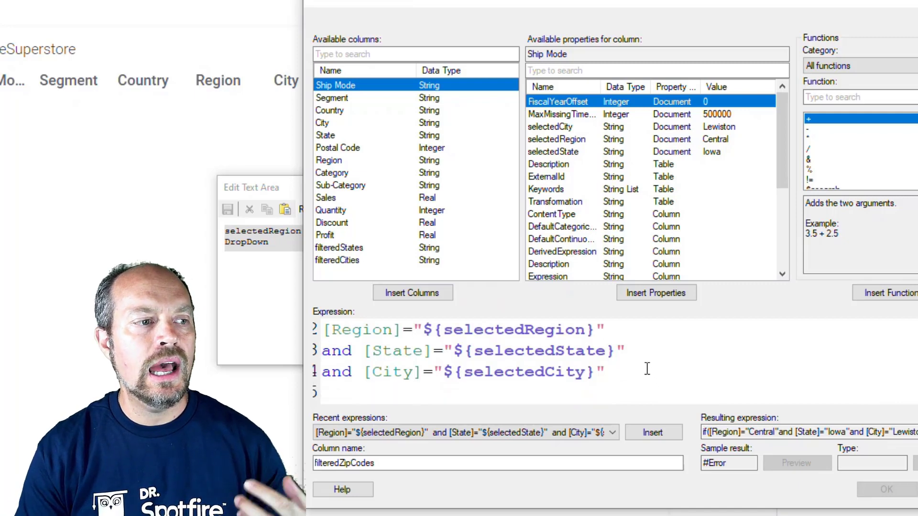
click(648, 369)
text(,[)
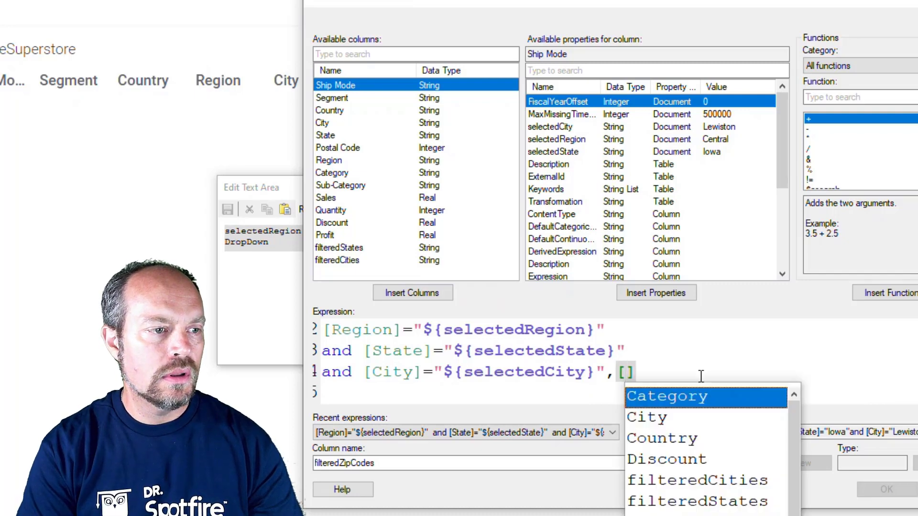
text(post)
key(Return)
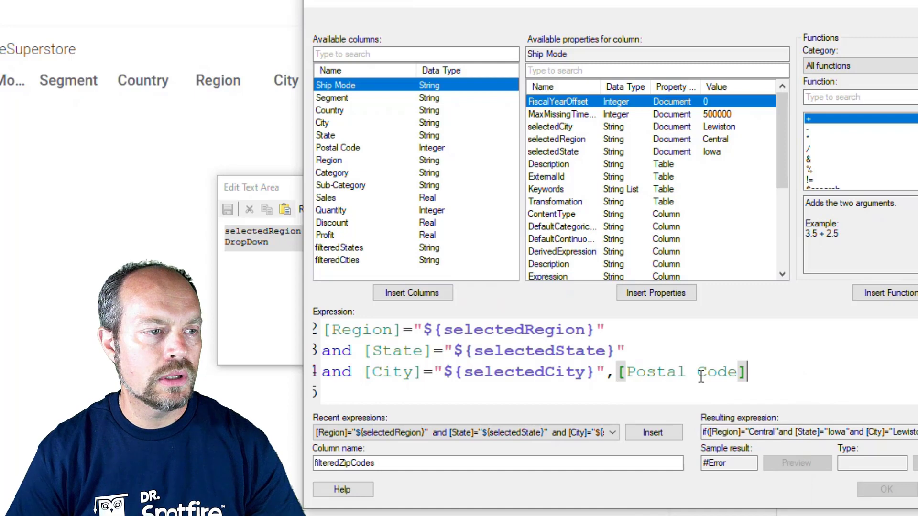
text())
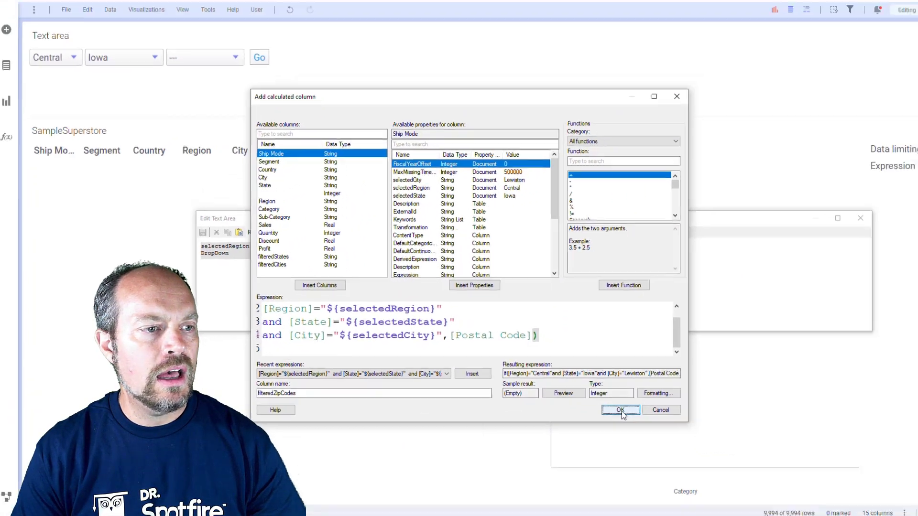
click(824, 470)
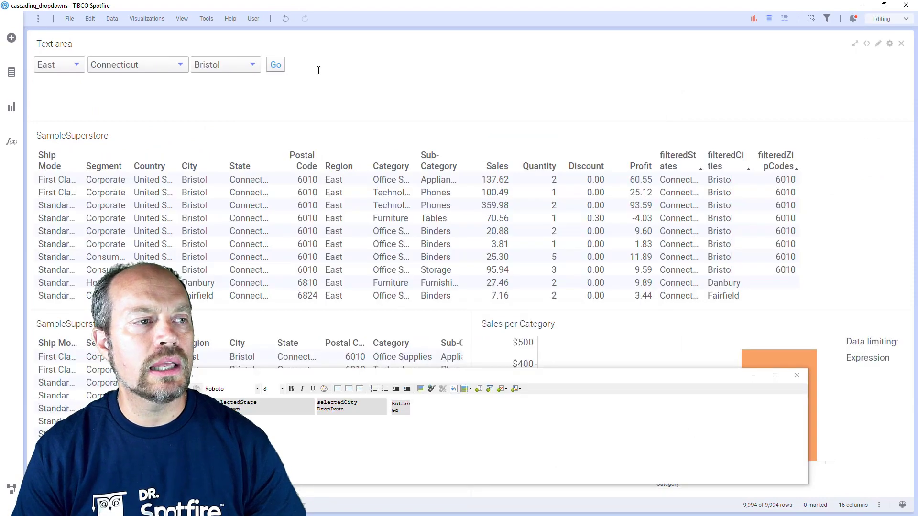
Move the Edit Text Area editor up and left over the data table
right_click(318, 70)
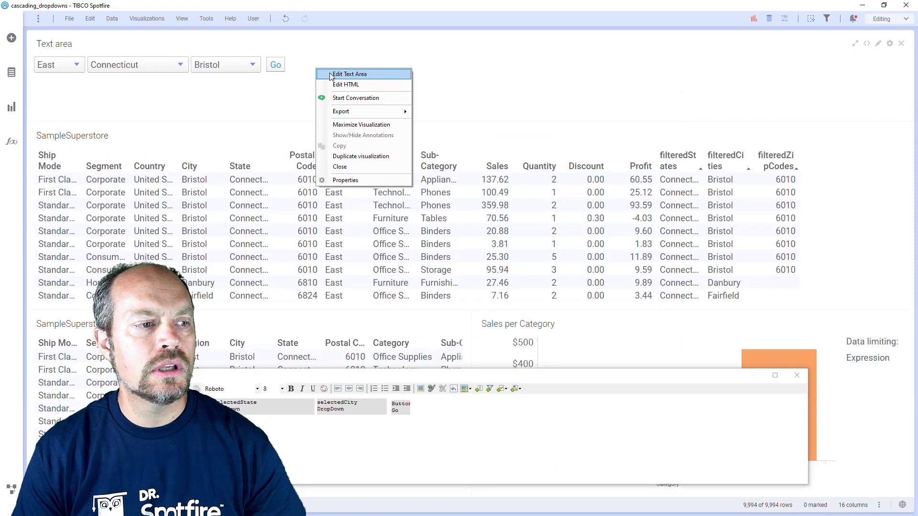
click(502, 430)
drag(412, 378, 347, 281)
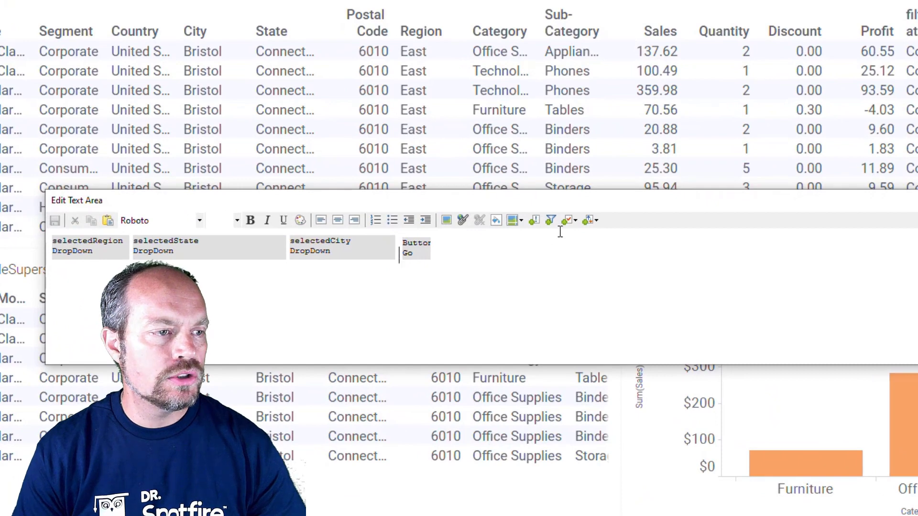
Insert a drop-down list control bound to a new Integer property seletedZipCode
click(567, 220)
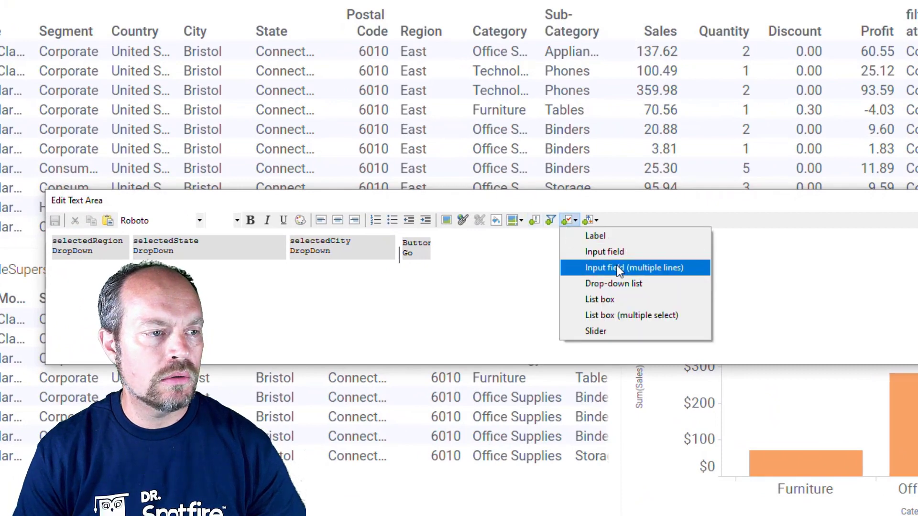
click(631, 283)
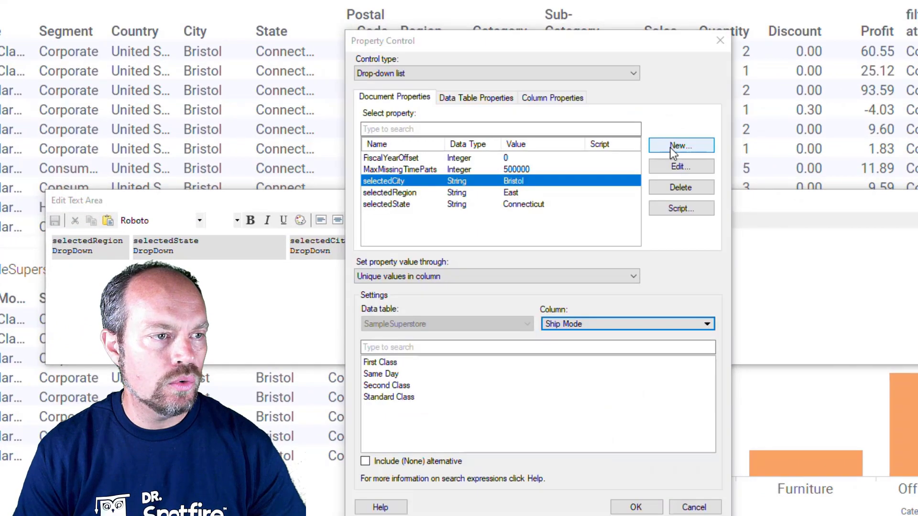
click(670, 148)
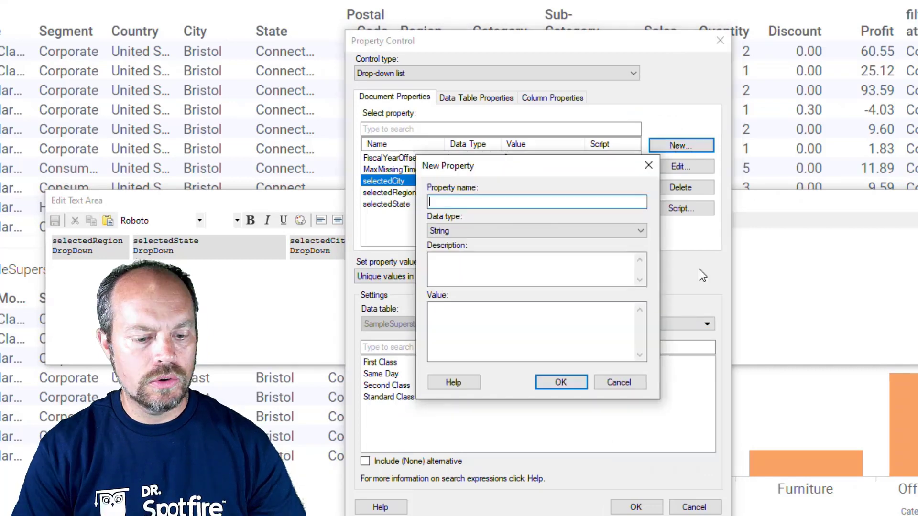
text(sele)
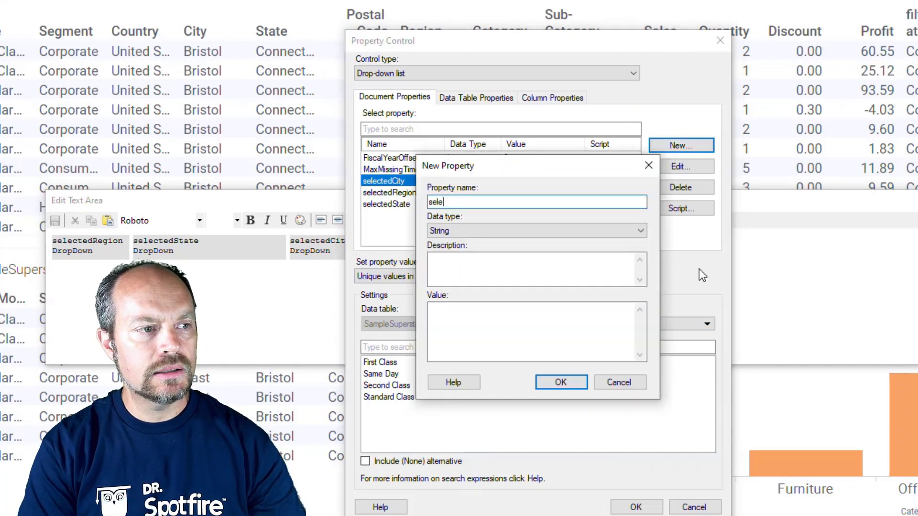
text(tedZipCode)
key(Tab)
key(Down)
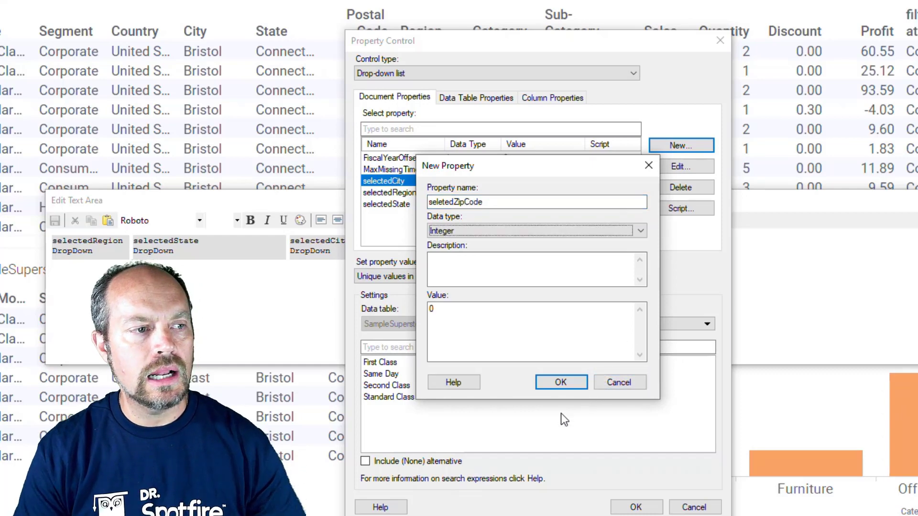
click(553, 382)
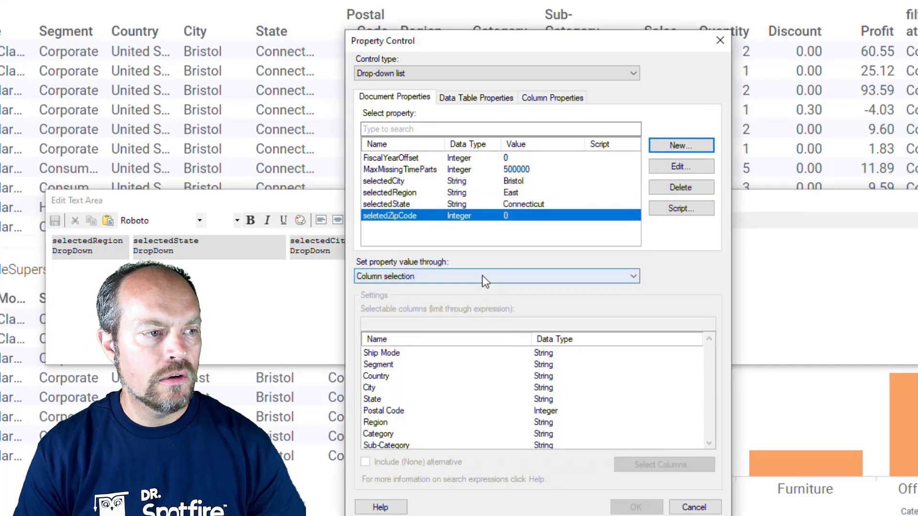
Fill the zip-code drop-down with unique values from the filteredZipCodes column
click(484, 278)
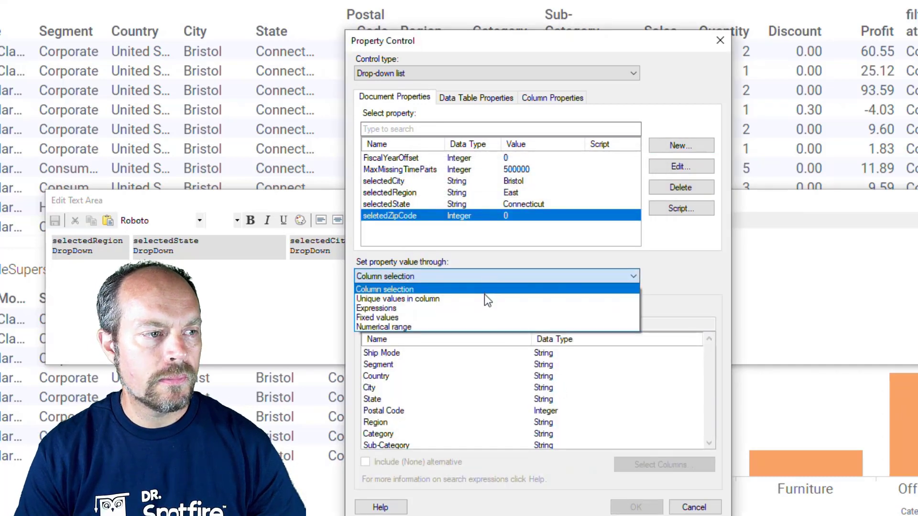
click(486, 299)
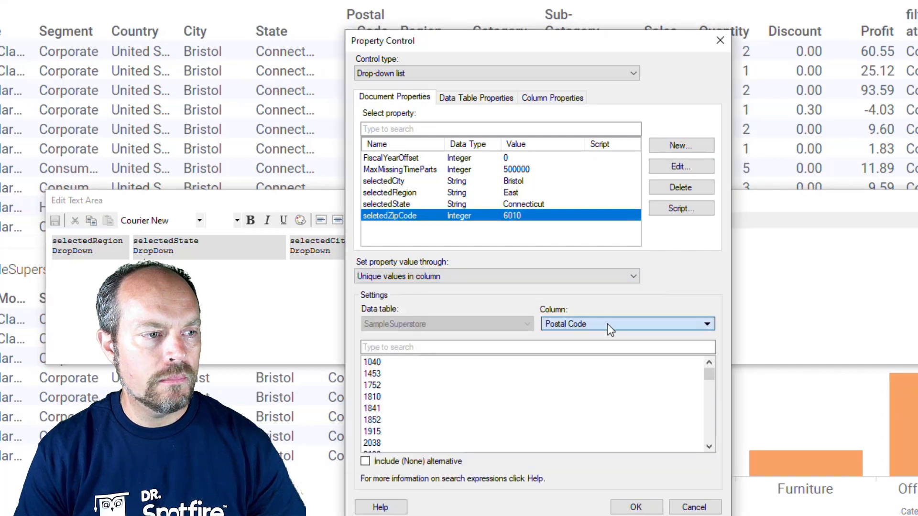
click(607, 324)
click(580, 170)
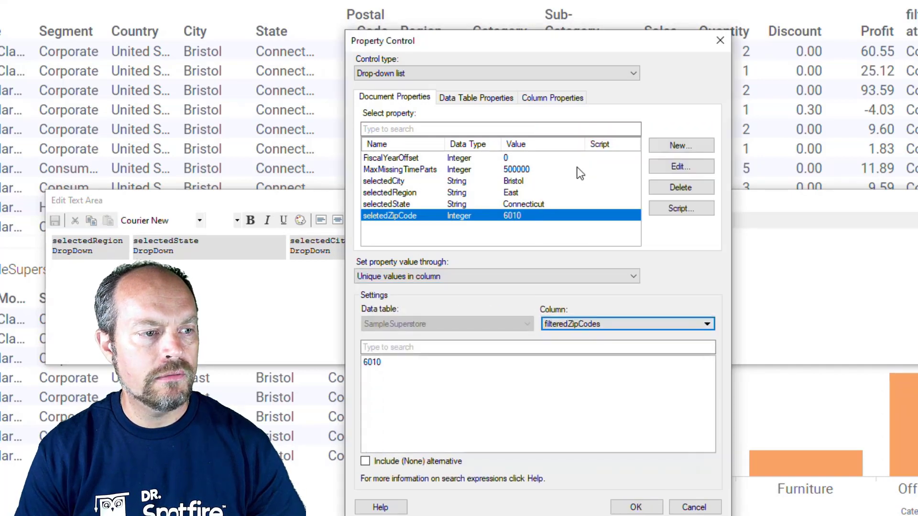
click(637, 507)
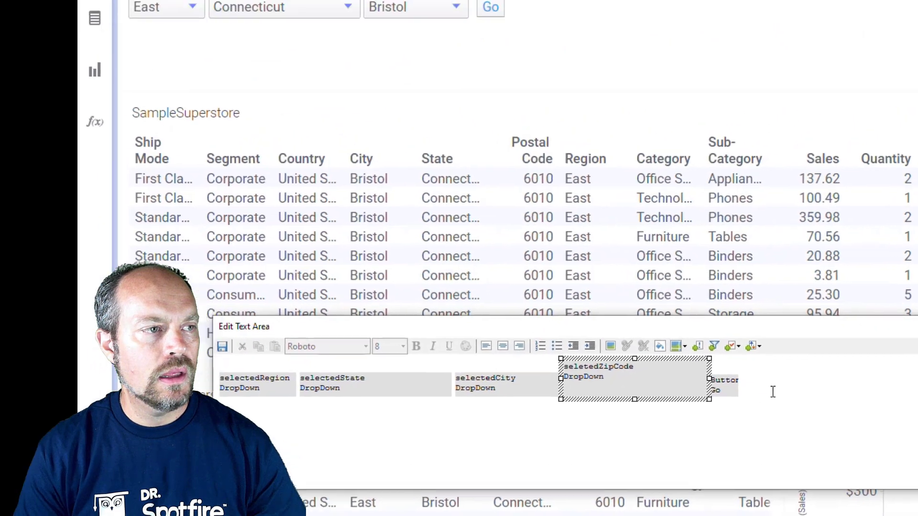
Change the city from Bristol to Danbury and check that the zip-code list offers 6810
click(464, 48)
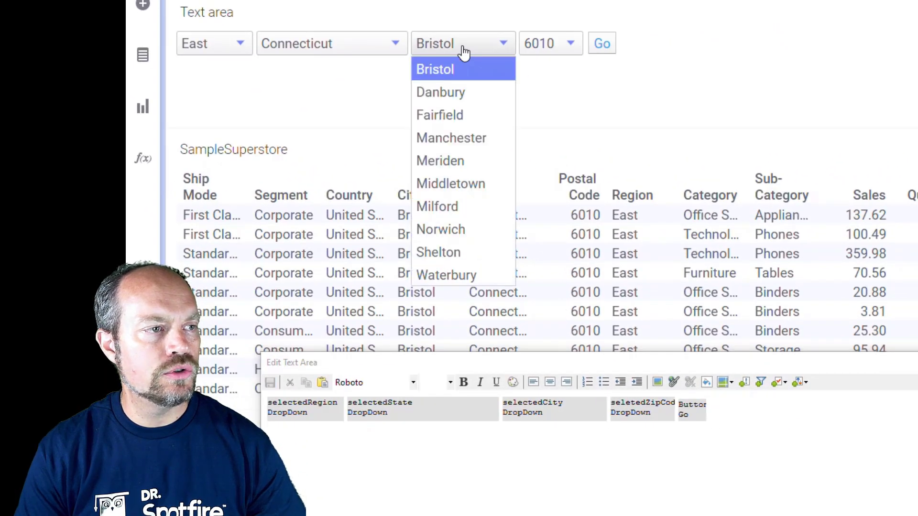
click(464, 51)
click(551, 50)
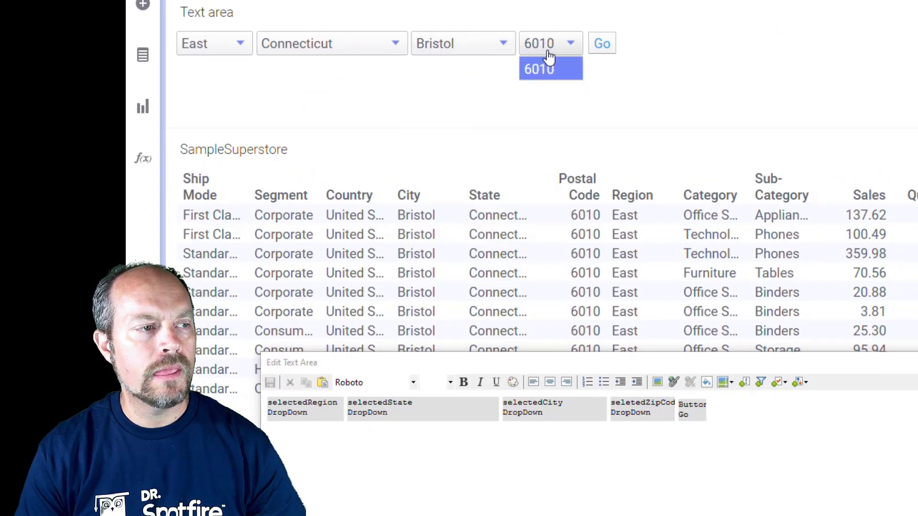
click(484, 52)
click(471, 91)
click(557, 53)
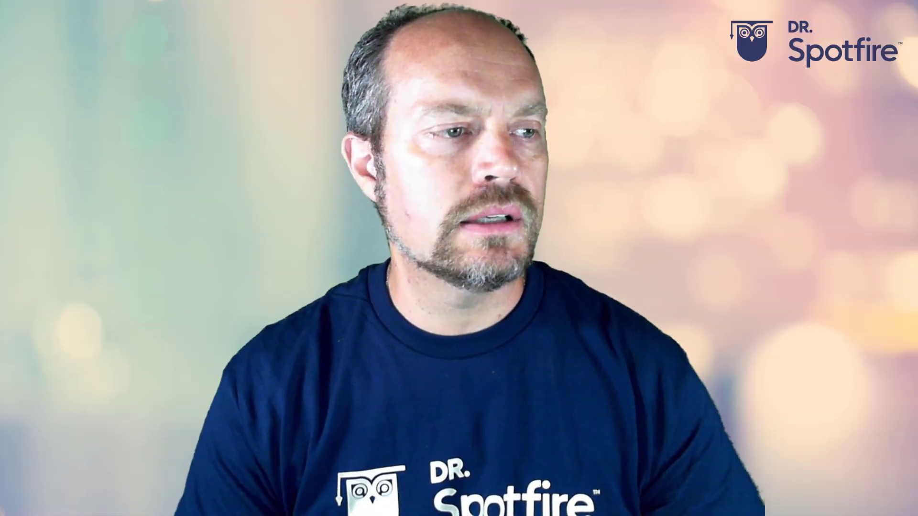